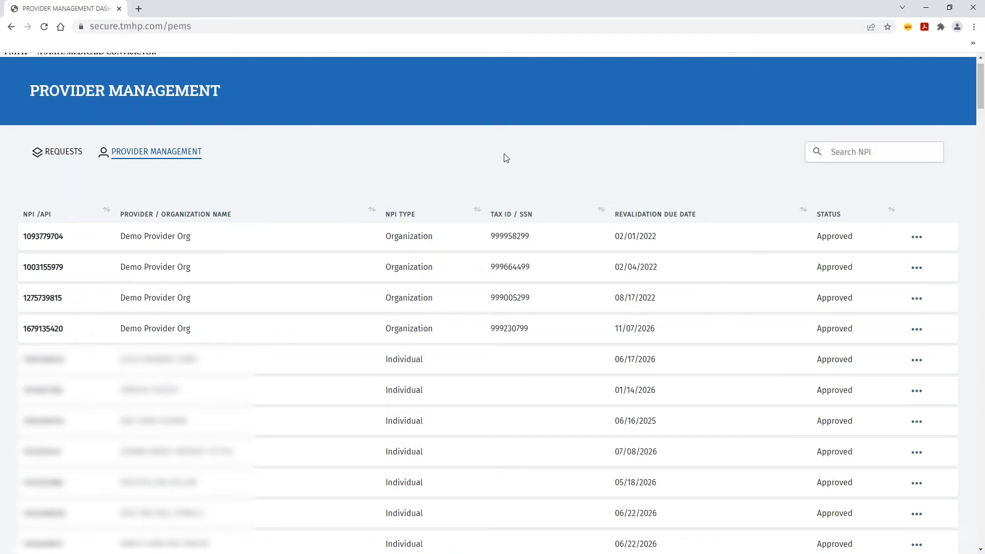
# Step: Search the provider management list for the individual provider using the copied NPI
pyautogui.click(848, 155)
pyautogui.hotkey('ctrl', 'v')
pyautogui.click(818, 152)
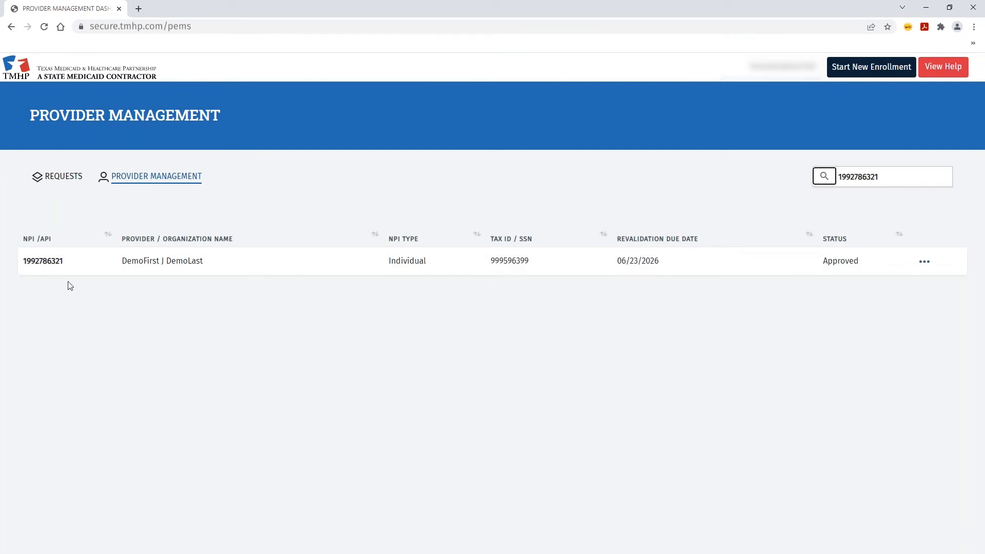
# Step: Open the found provider's enrollment record for editing and create a Maintenance - Licenses request
pyautogui.click(924, 262)
pyautogui.click(922, 204)
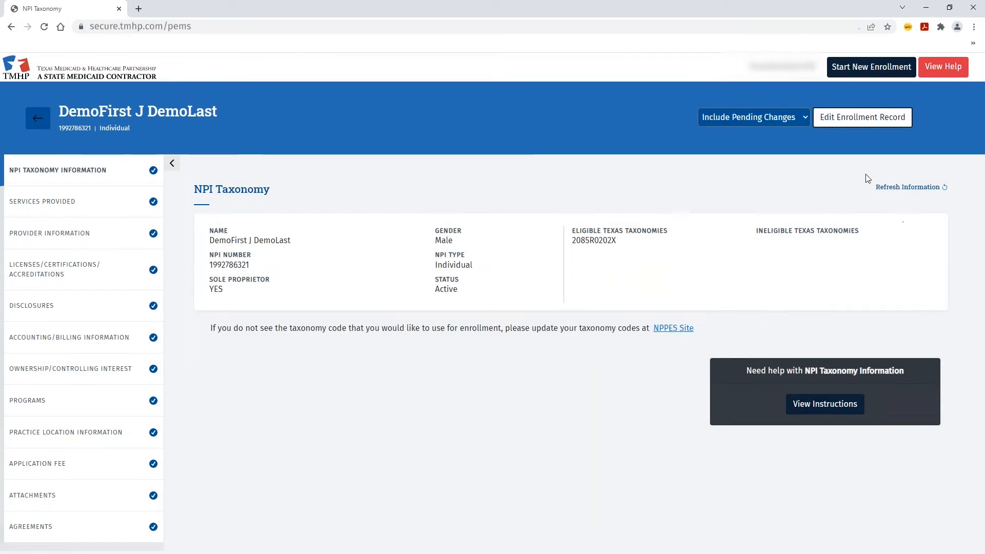
pyautogui.click(871, 132)
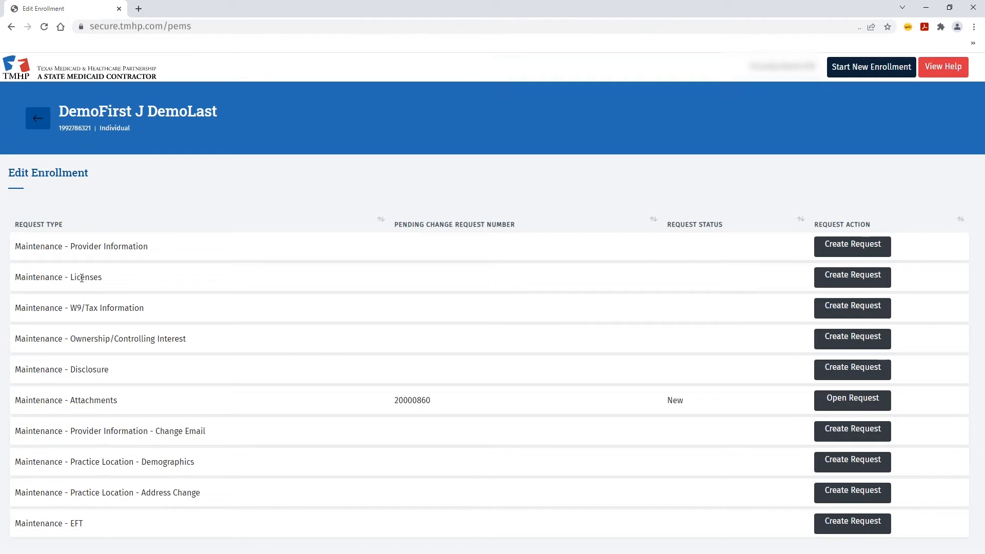
pyautogui.click(827, 278)
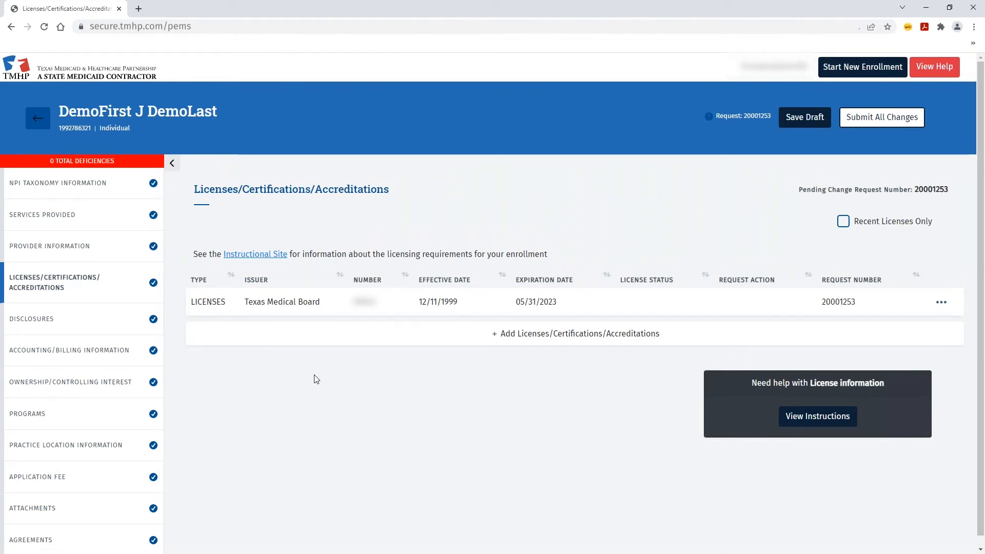
# Step: Open the existing Texas Medical Board license, set its type to MEDICAL DOCTOR and save the record
pyautogui.click(945, 304)
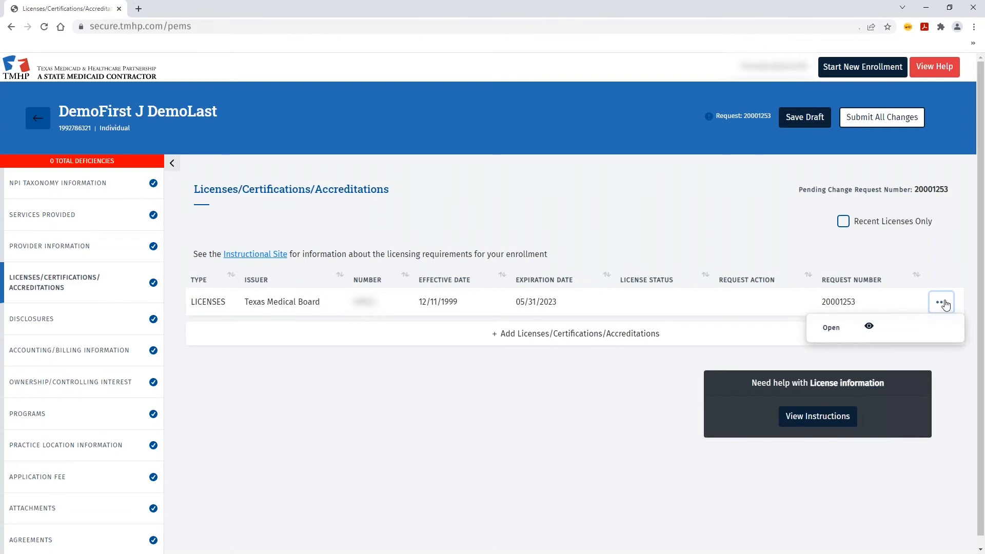
pyautogui.click(873, 331)
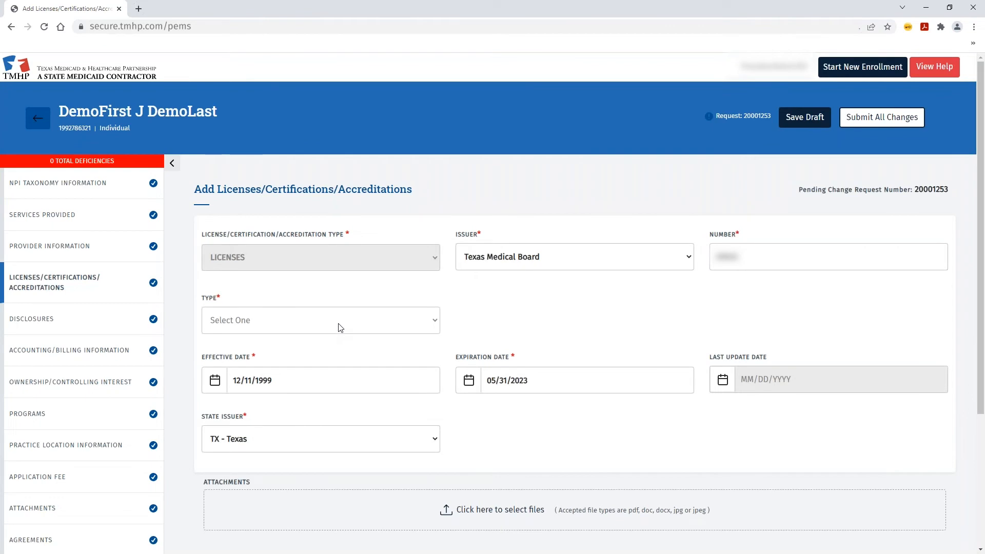
pyautogui.click(337, 328)
pyautogui.click(323, 360)
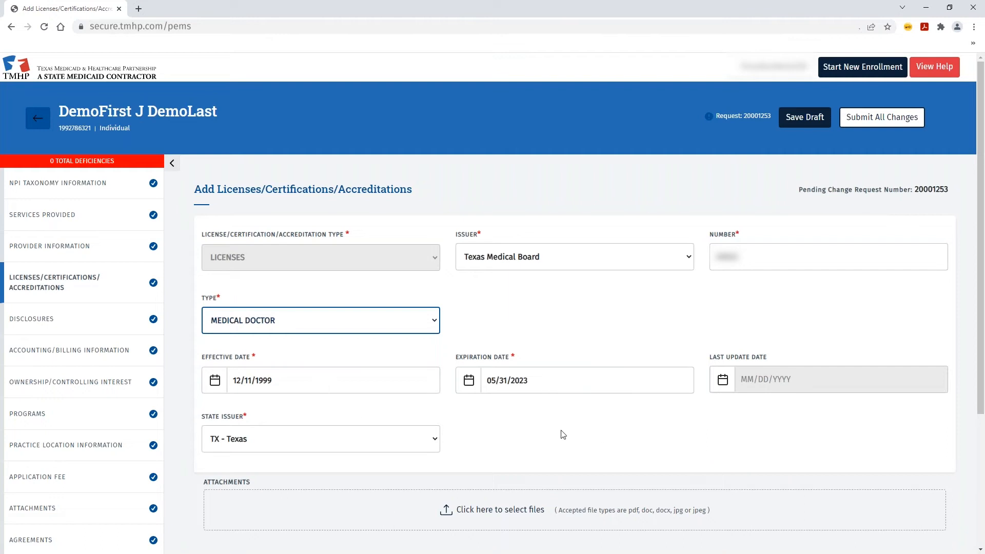
pyautogui.scroll(-1, 567, 417)
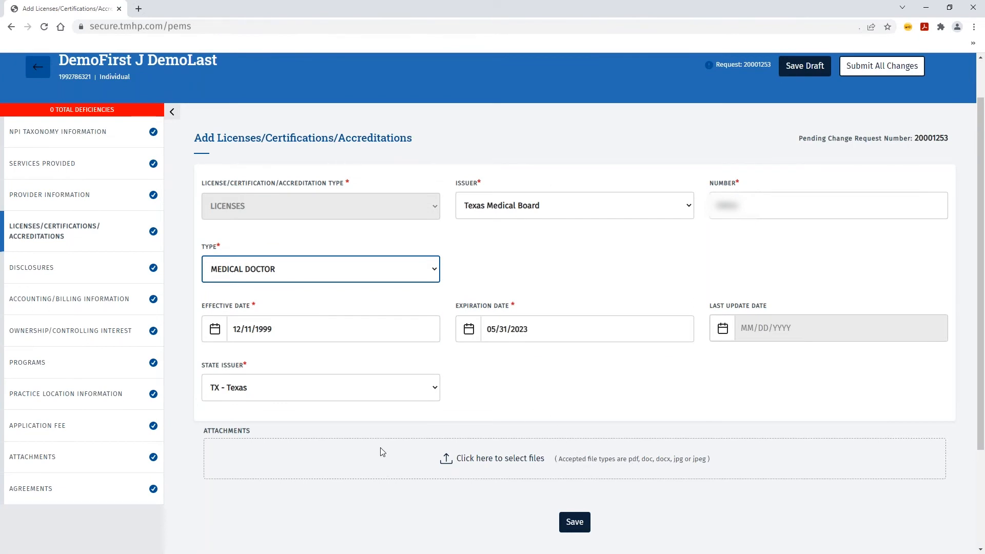
pyautogui.click(574, 522)
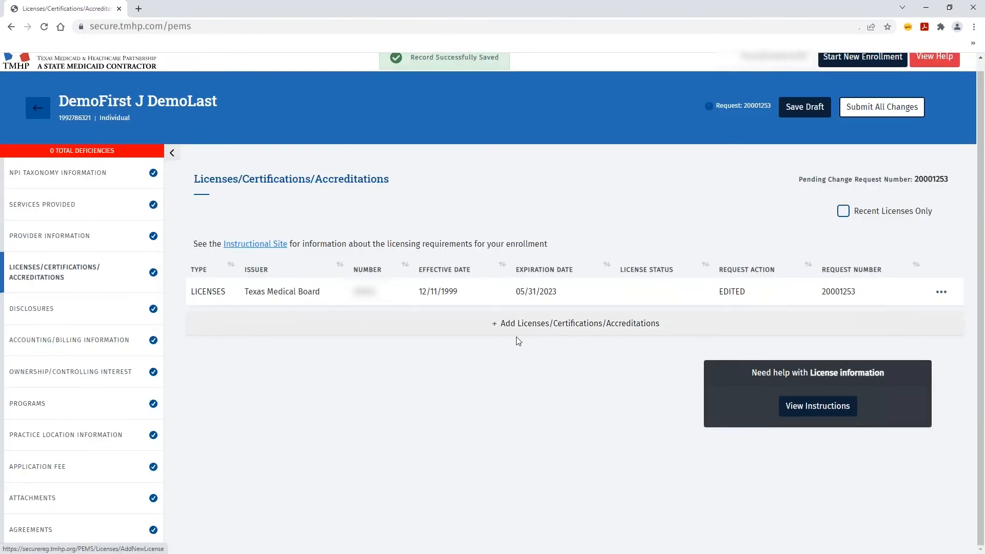
# Step: Add a new license entry with the accreditation type LICENSES and the issuer Temporary License
pyautogui.click(565, 328)
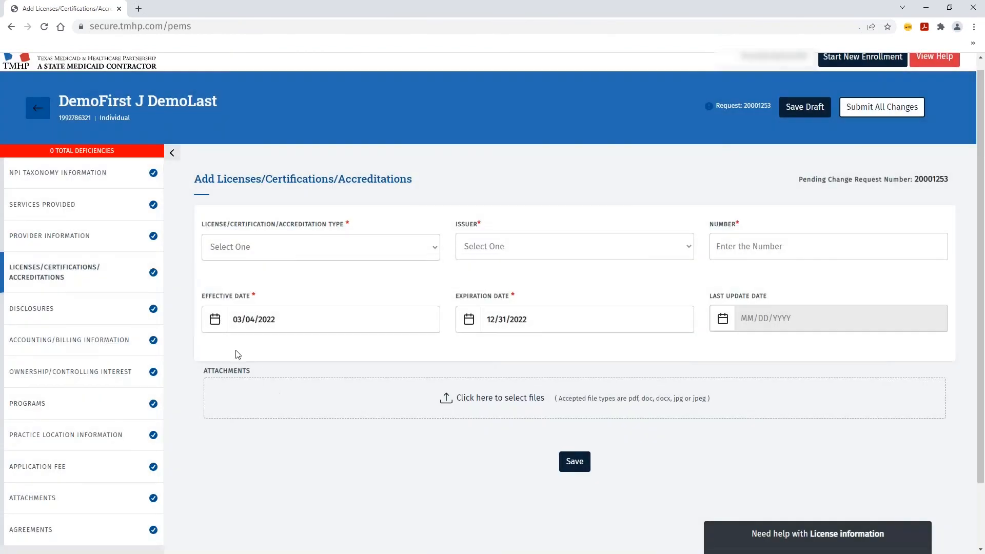
pyautogui.click(434, 251)
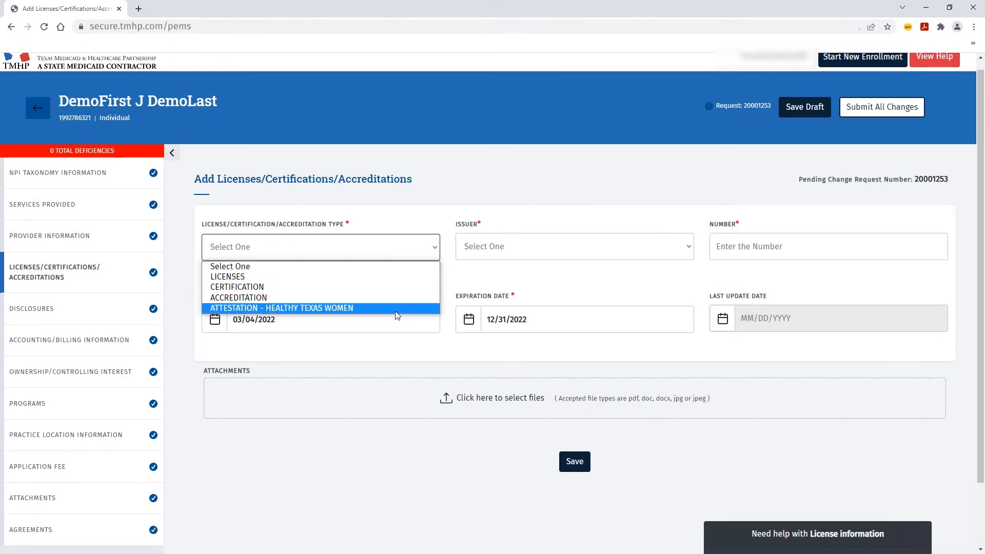
pyautogui.click(273, 279)
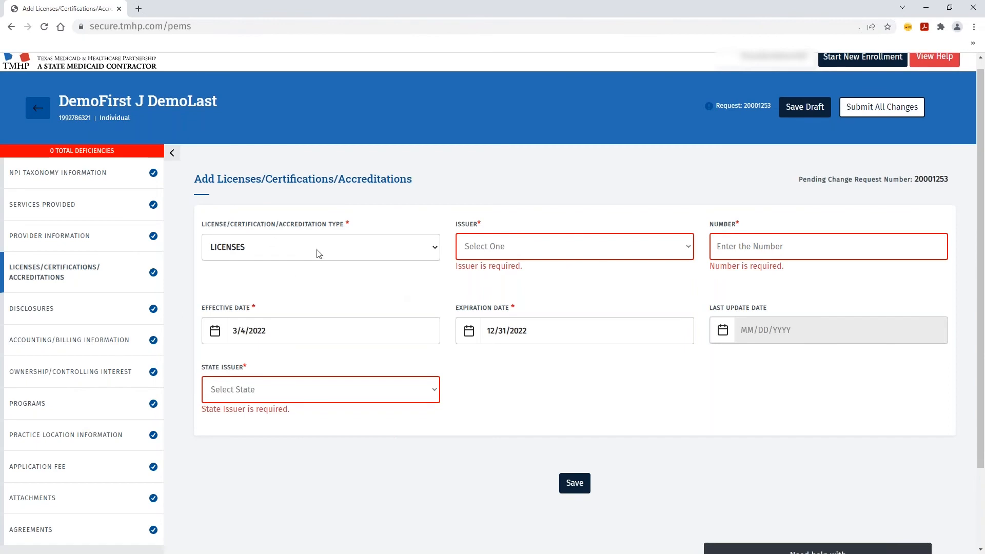
pyautogui.click(684, 248)
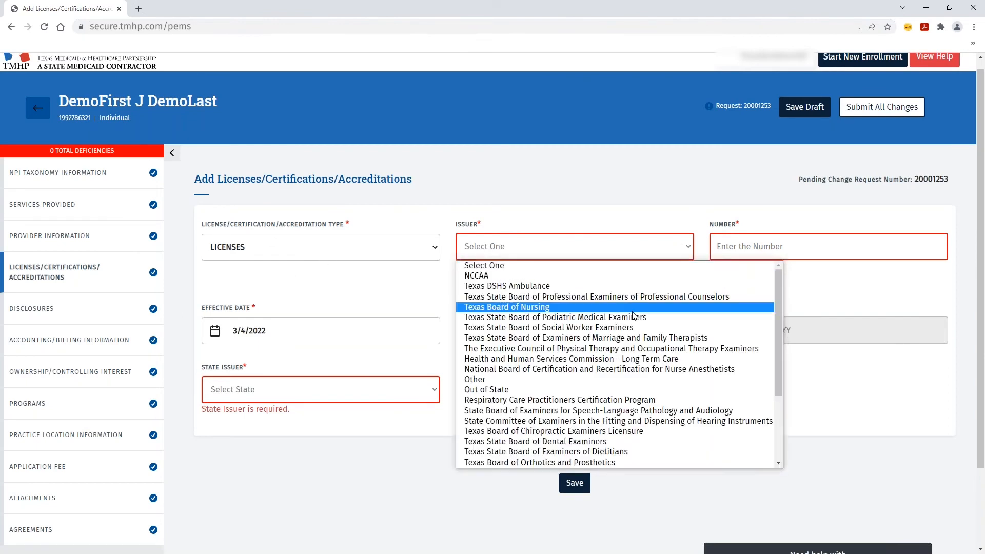
pyautogui.scroll(-3, 634, 317)
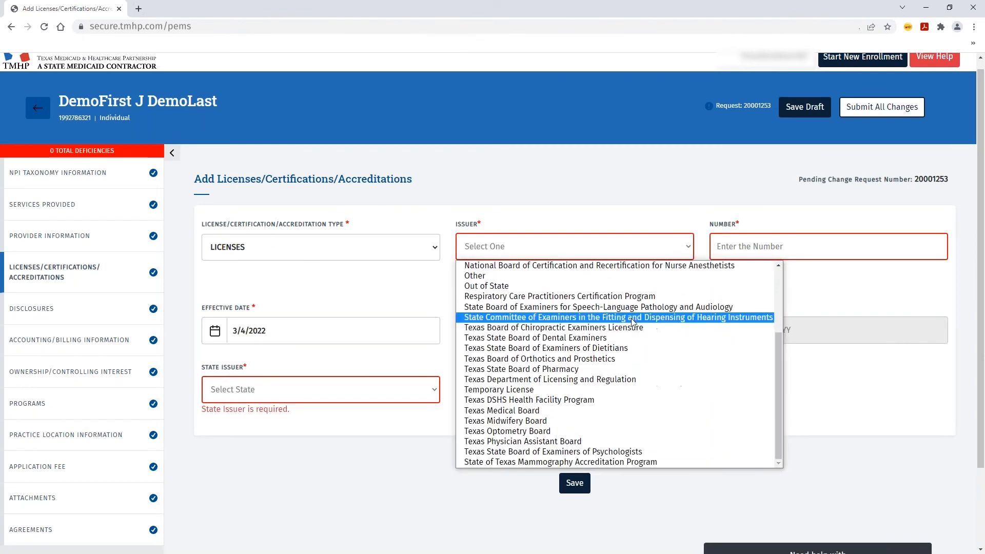
pyautogui.click(559, 390)
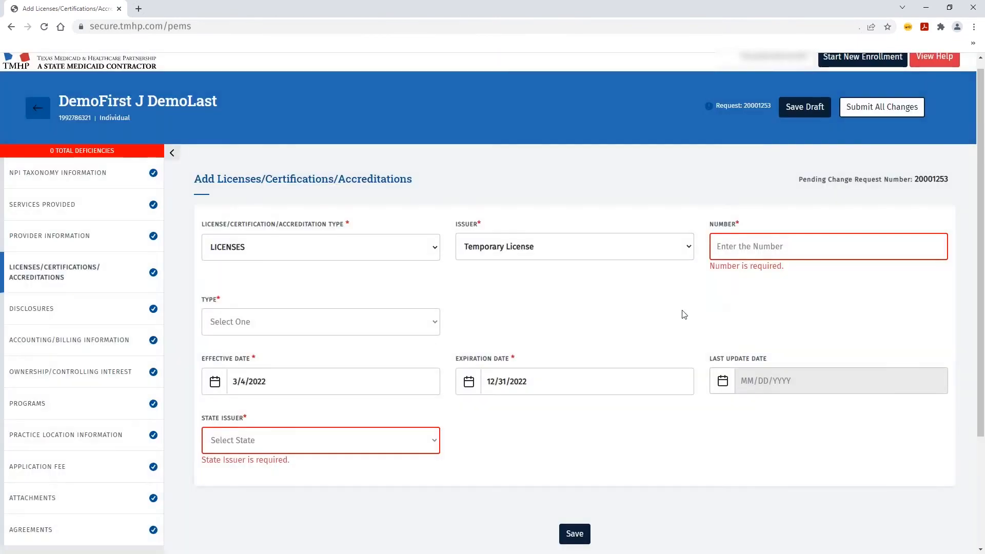
# Step: Enter the license number and set the new license's type to MEDICAL DOCTOR - TEMPORARY
pyautogui.click(745, 243)
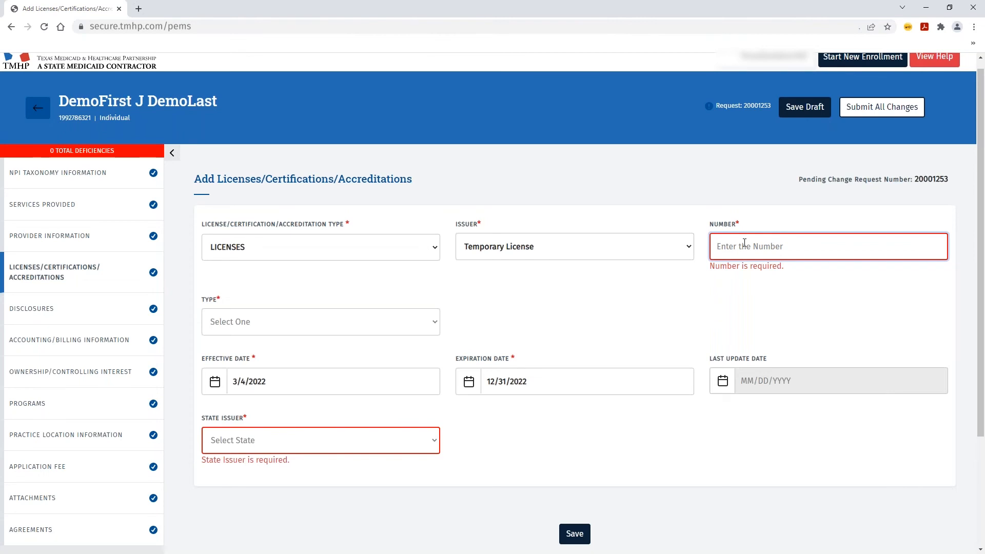
pyautogui.write('12345')
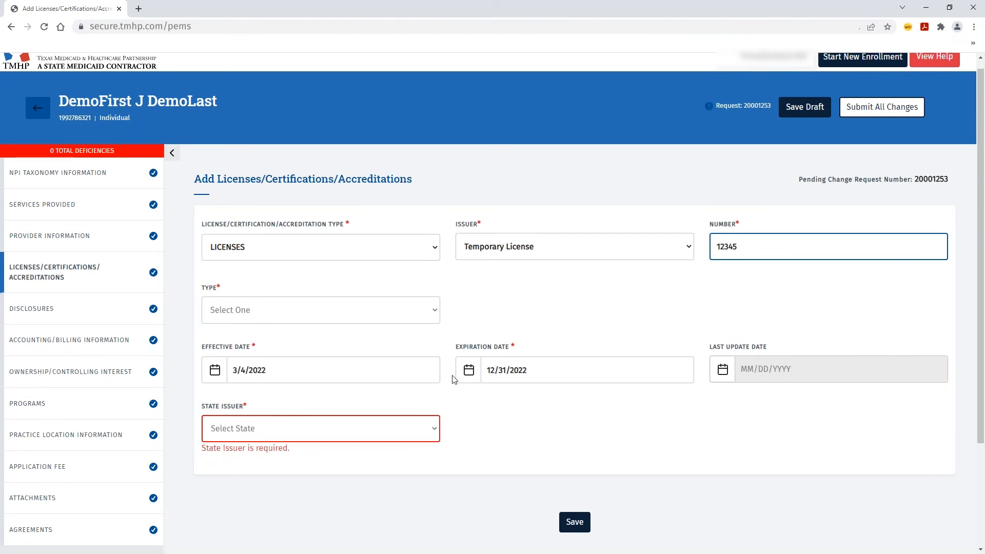
pyautogui.click(435, 312)
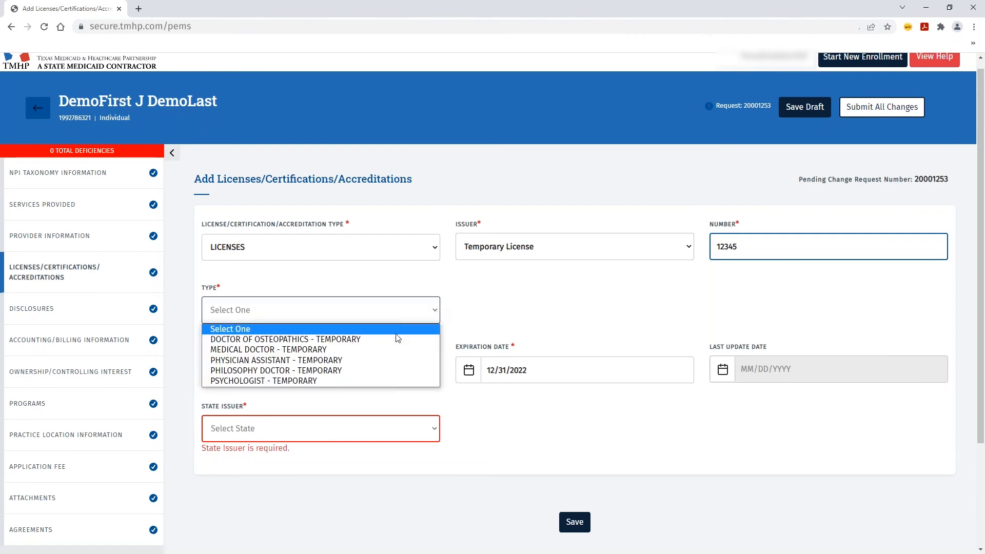
pyautogui.click(386, 349)
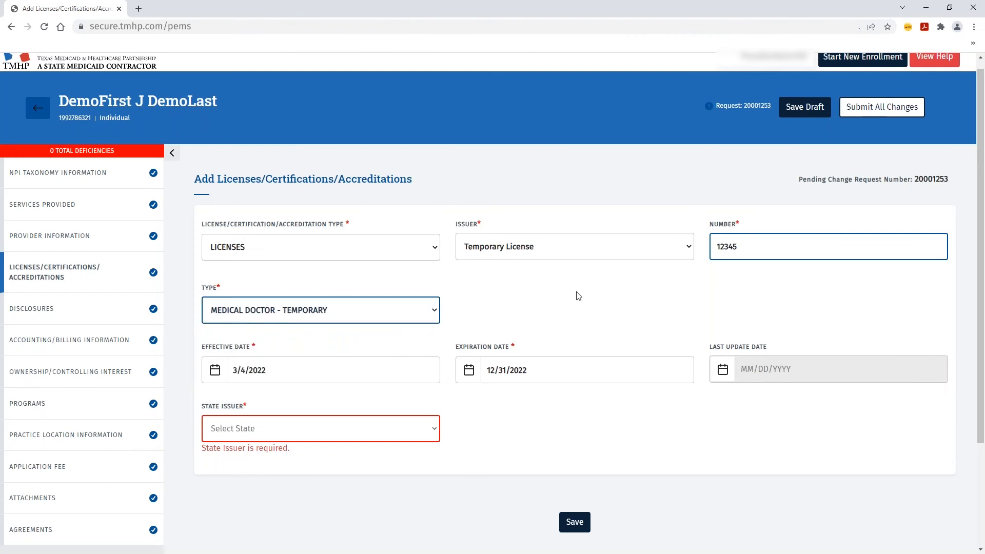
# Step: Keep the 12/31/2022 expiration date, set the state issuer to TX - Texas and save the new license
pyautogui.click(542, 370)
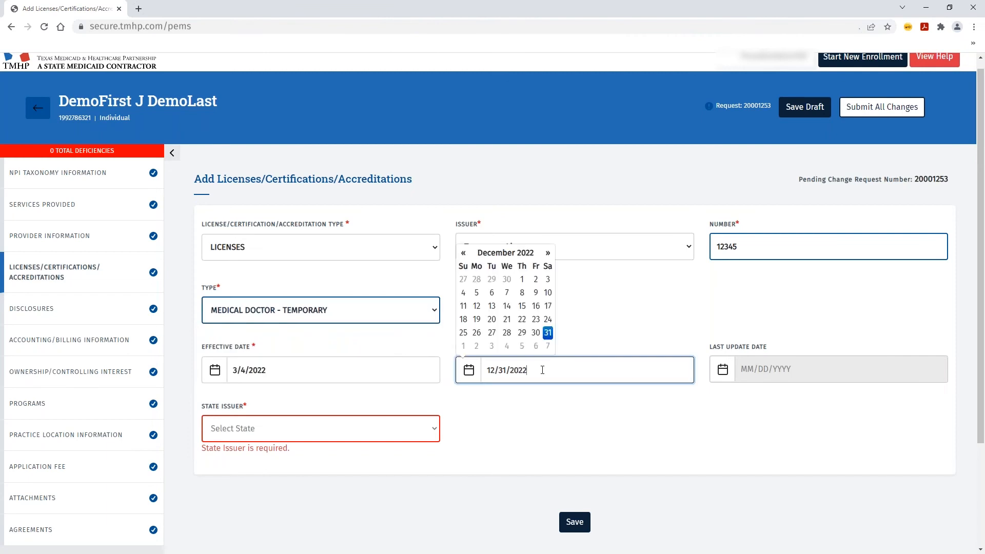
pyautogui.click(538, 410)
pyautogui.click(423, 430)
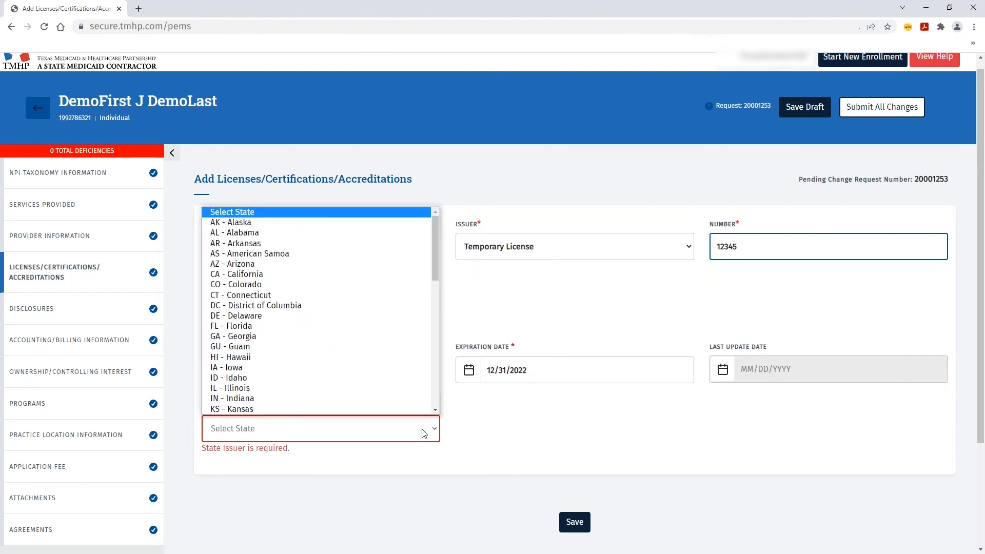
pyautogui.press('t')
pyautogui.scroll(-3, 361, 371)
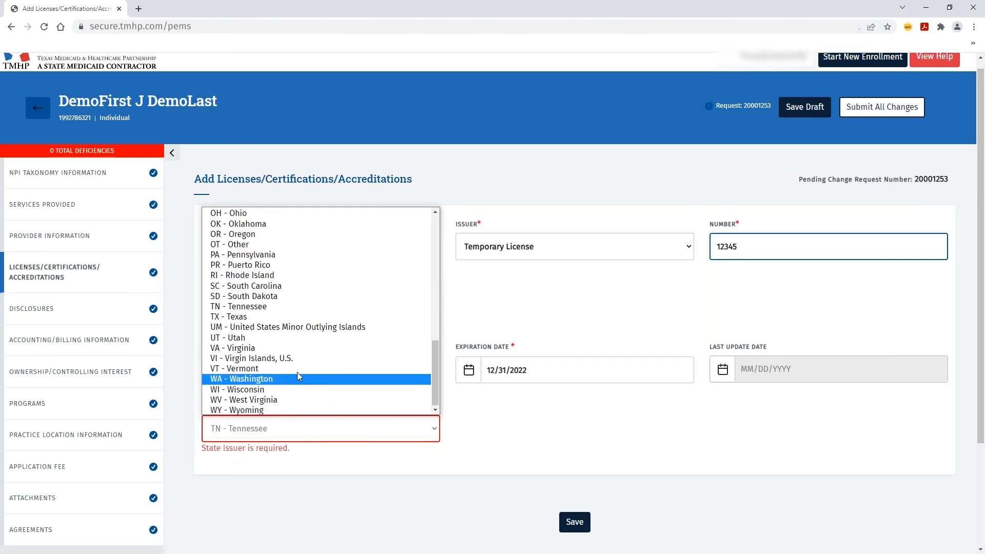
pyautogui.click(341, 323)
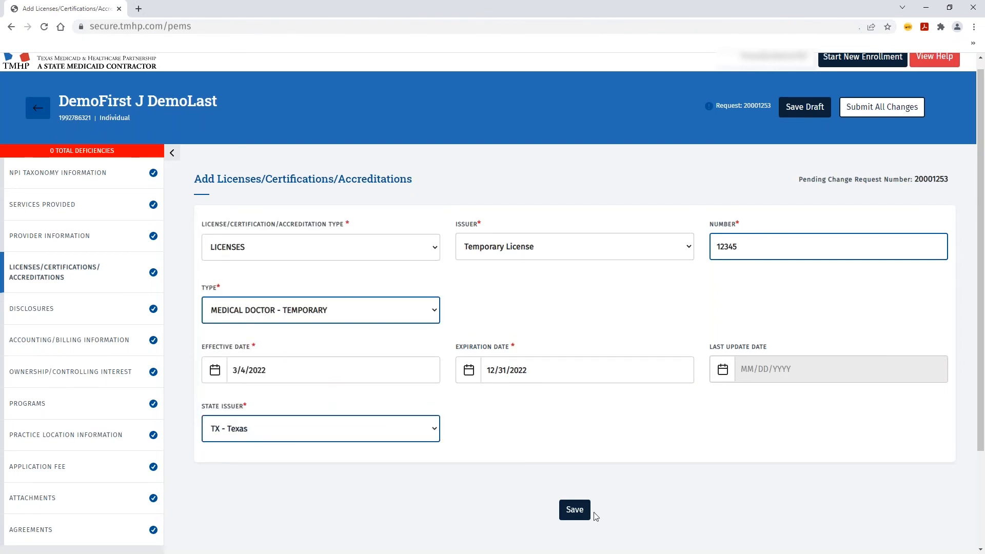
pyautogui.click(573, 510)
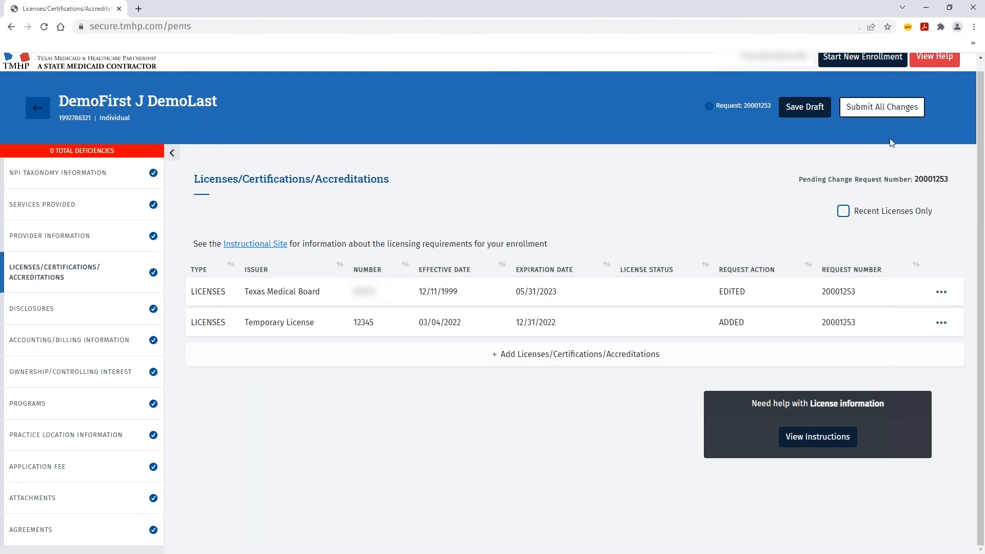
# Step: Submit all changes of the license request, copy the issued request number and dismiss the confirmation
pyautogui.click(899, 114)
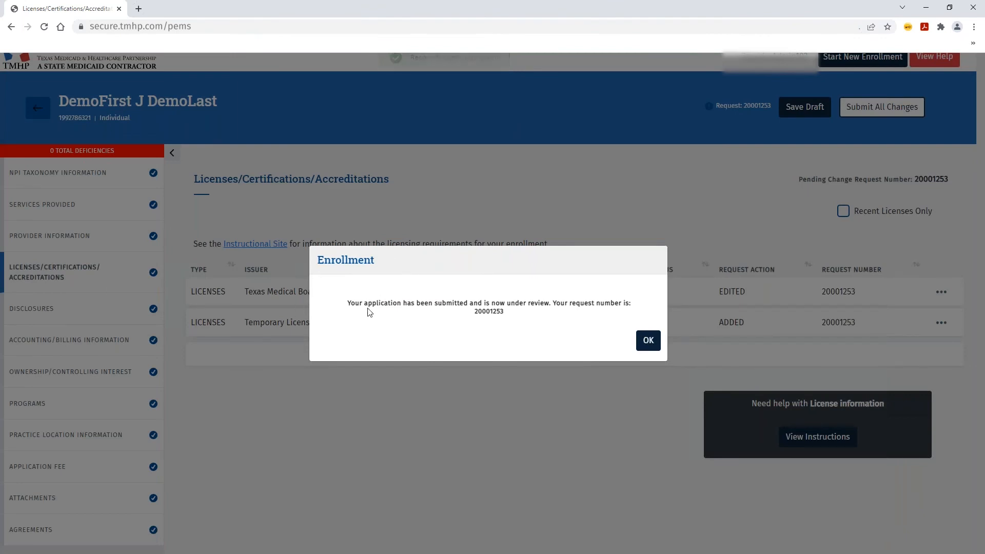
pyautogui.doubleClick(493, 311)
pyautogui.hotkey('ctrl', 'c')
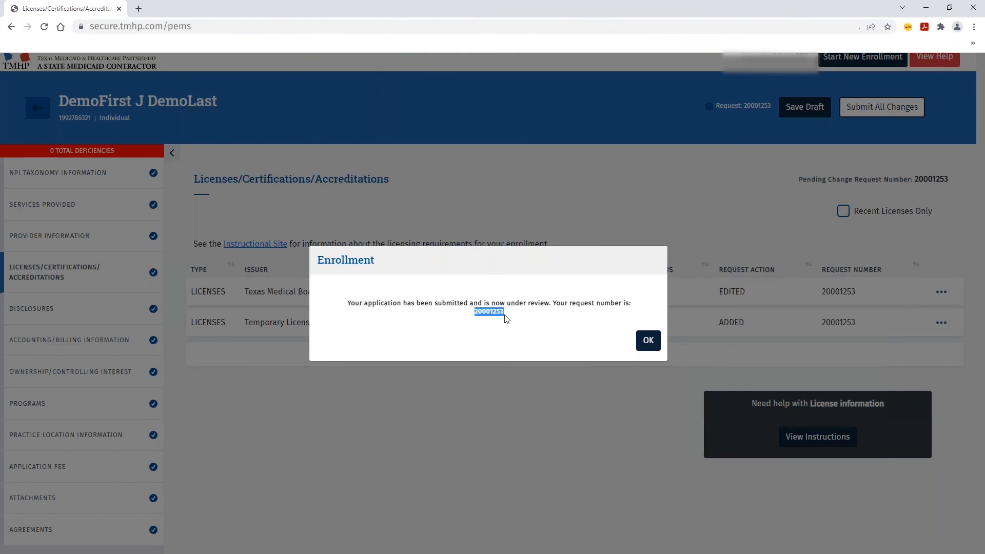
pyautogui.click(649, 340)
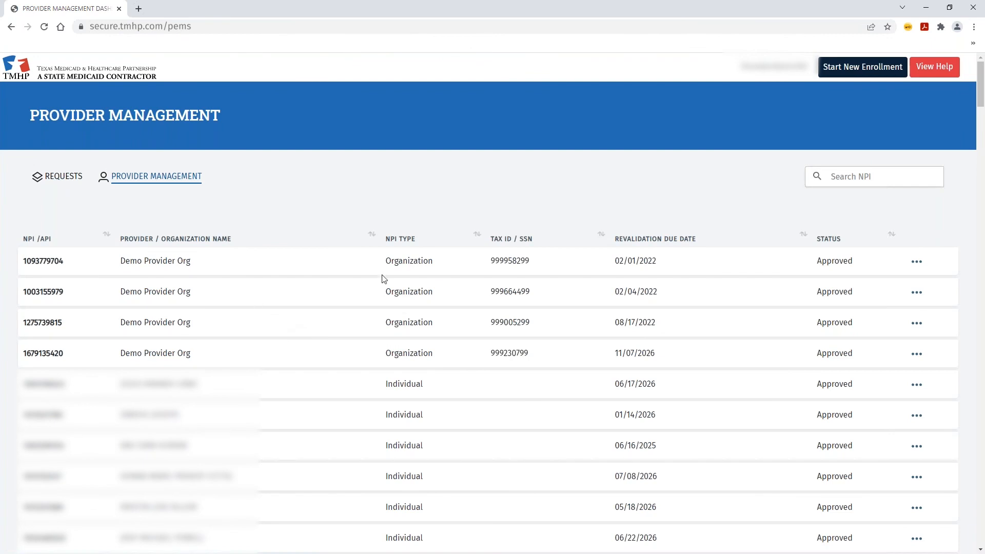
# Step: Go to the requests dashboard and search for the submitted request by its copied request number
pyautogui.click(61, 177)
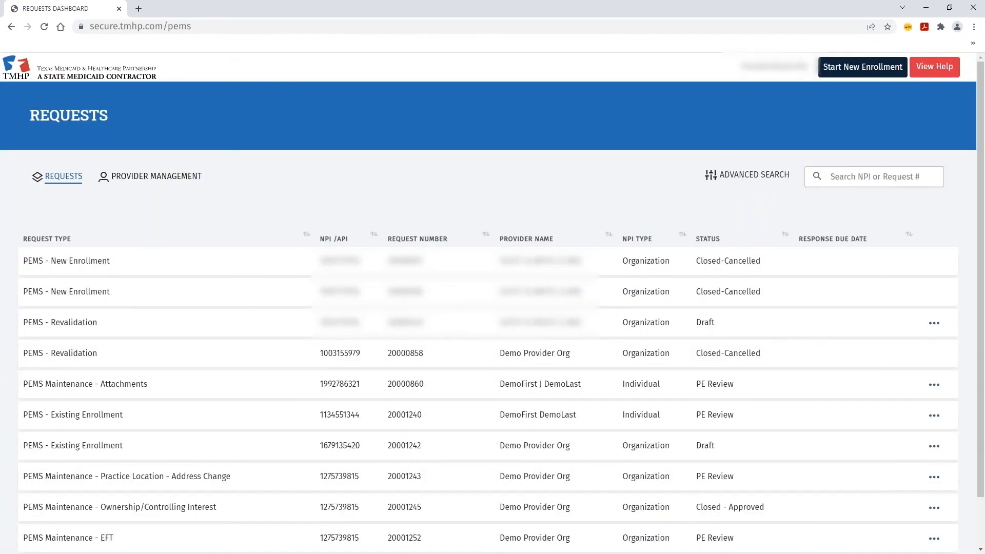
pyautogui.click(846, 177)
pyautogui.hotkey('ctrl', 'v')
pyautogui.click(818, 178)
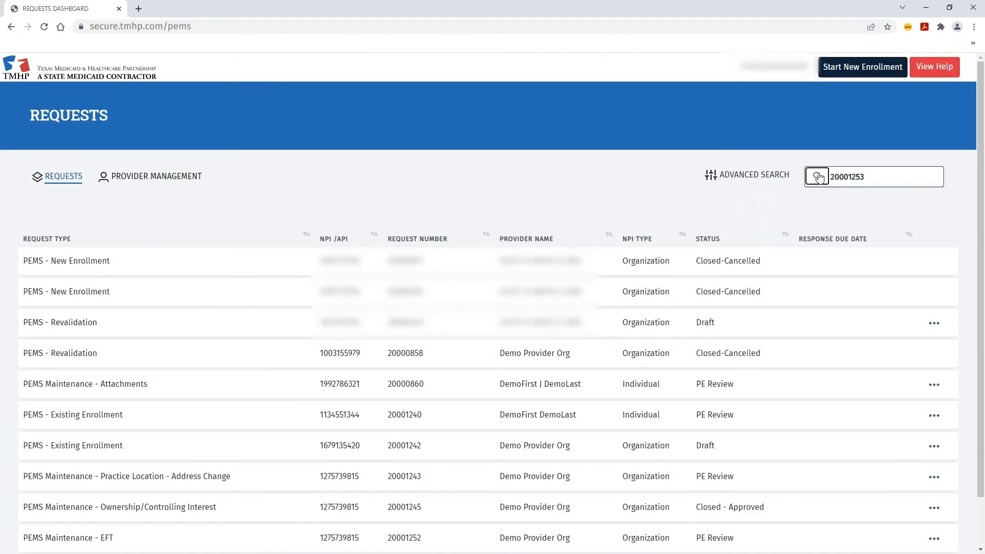